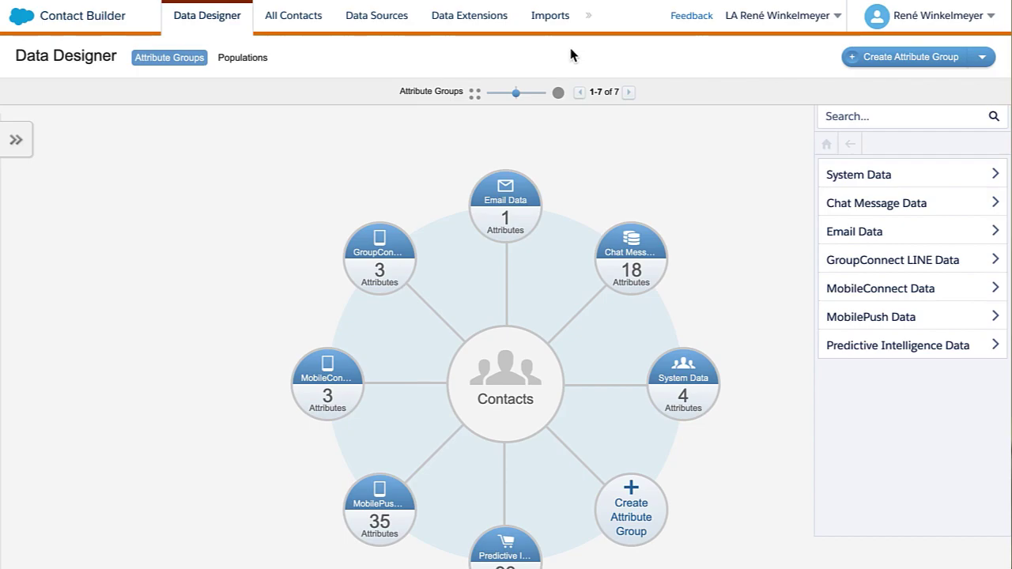
Go to Contact Builder's Data Extensions list and begin creating a new data extension
click(488, 29)
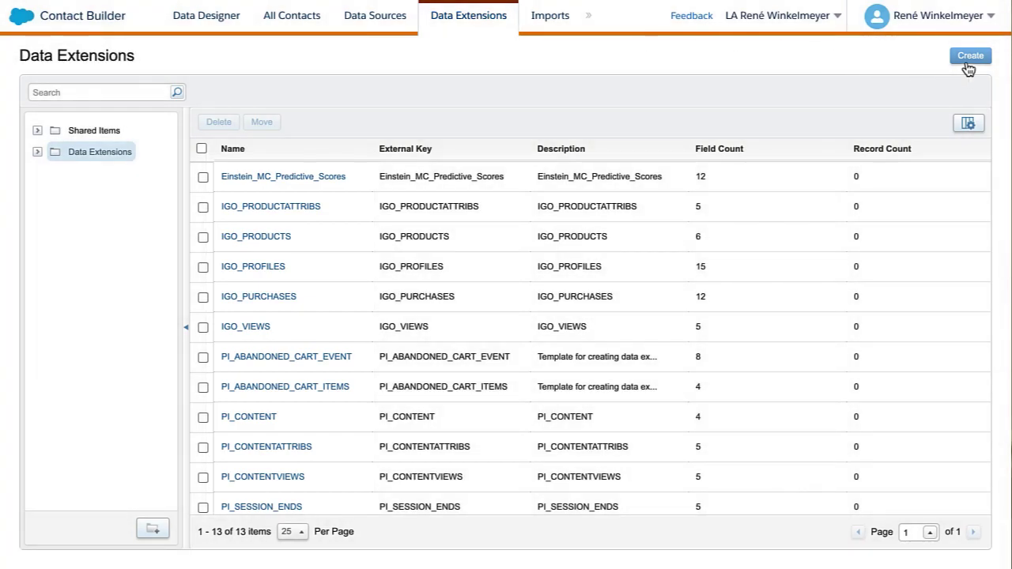
click(967, 61)
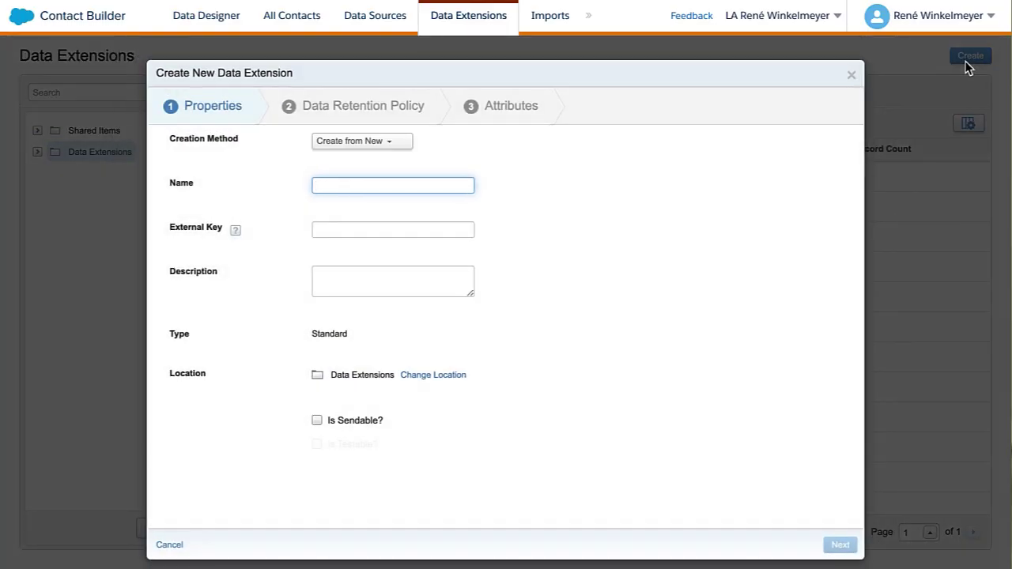
Name the new data extension 'My Subscribers', mark it sendable, and proceed to retention settings
text(My Subscribers)
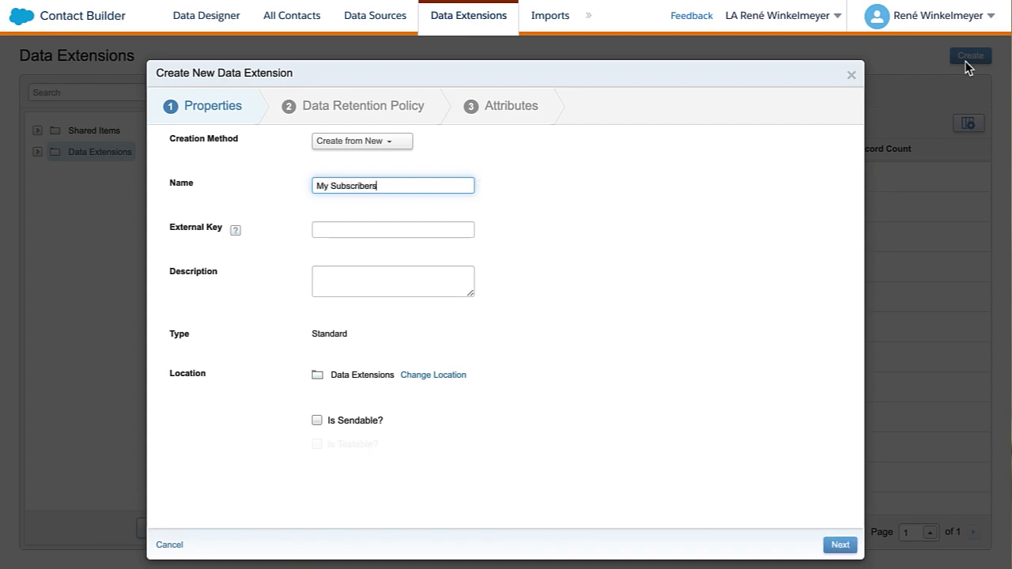
click(369, 424)
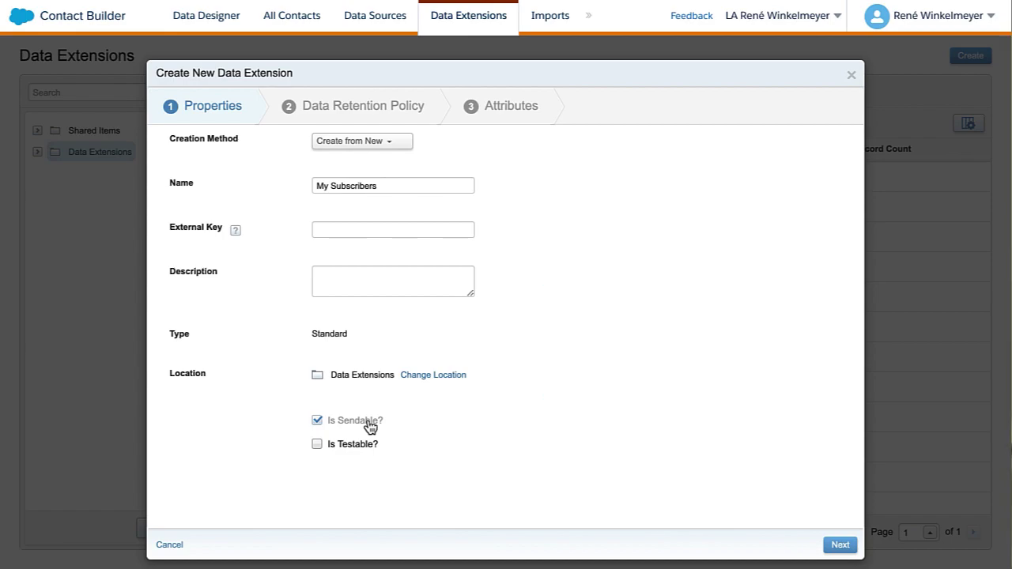
click(835, 545)
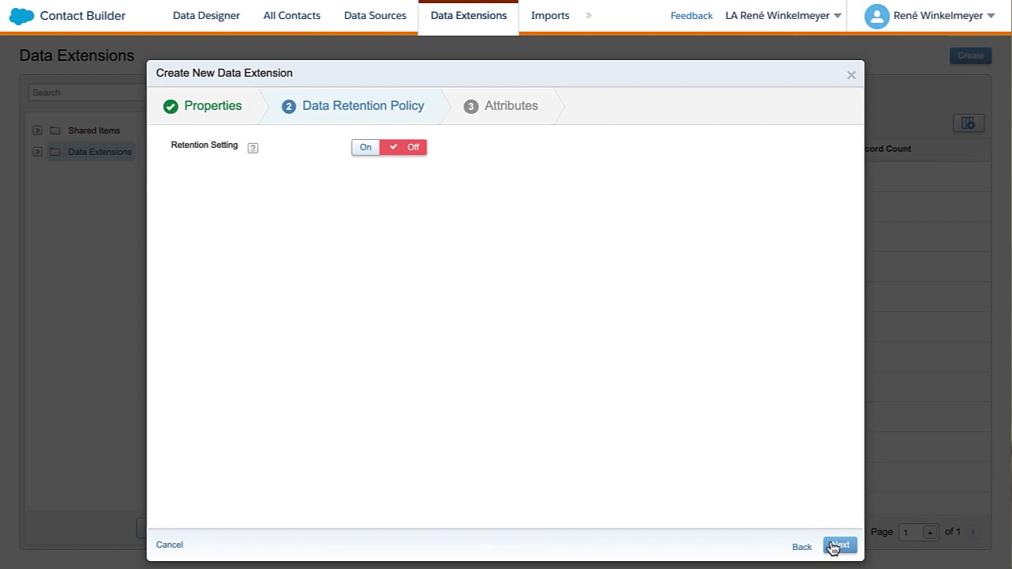
Define fields Email (primary key), FirstName and LastName, then complete the data extension
click(839, 545)
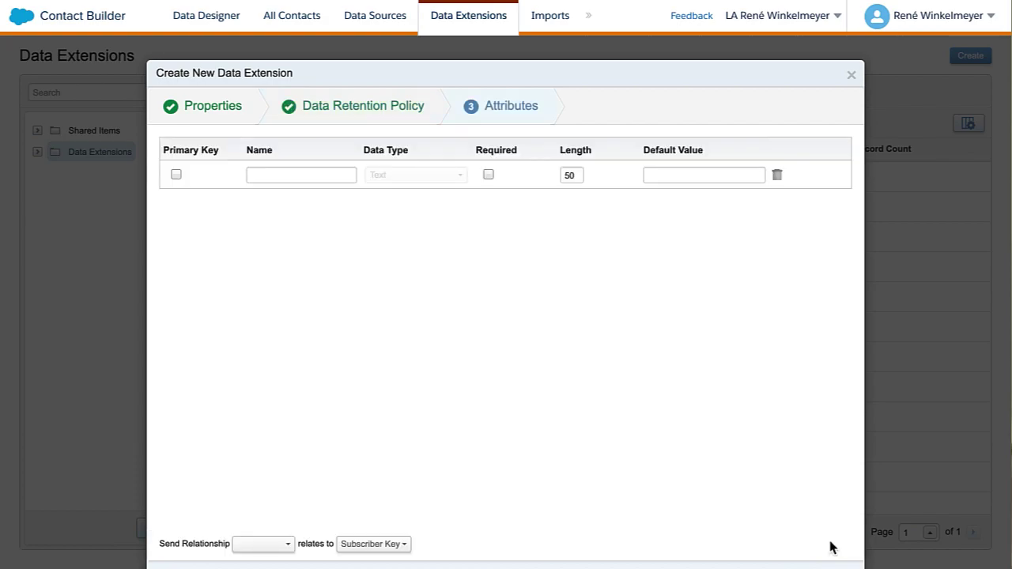
click(176, 175)
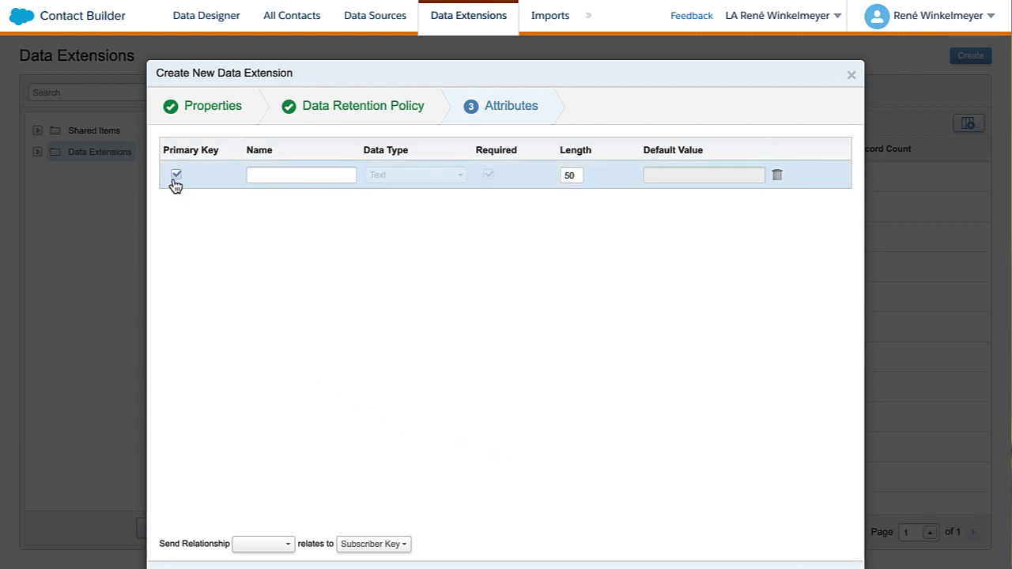
click(251, 175)
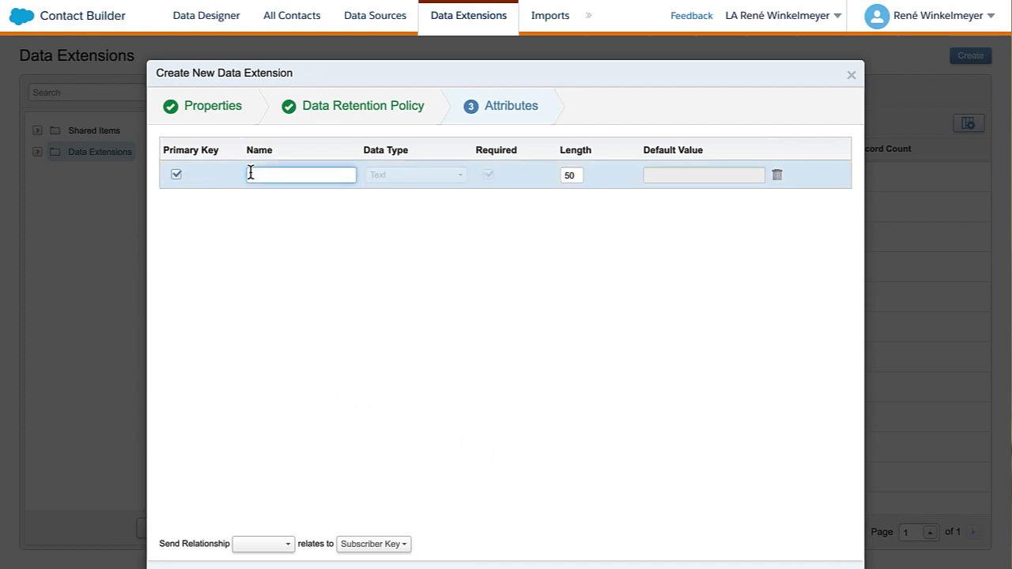
text(Email)
click(251, 203)
text(FirstName)
click(251, 231)
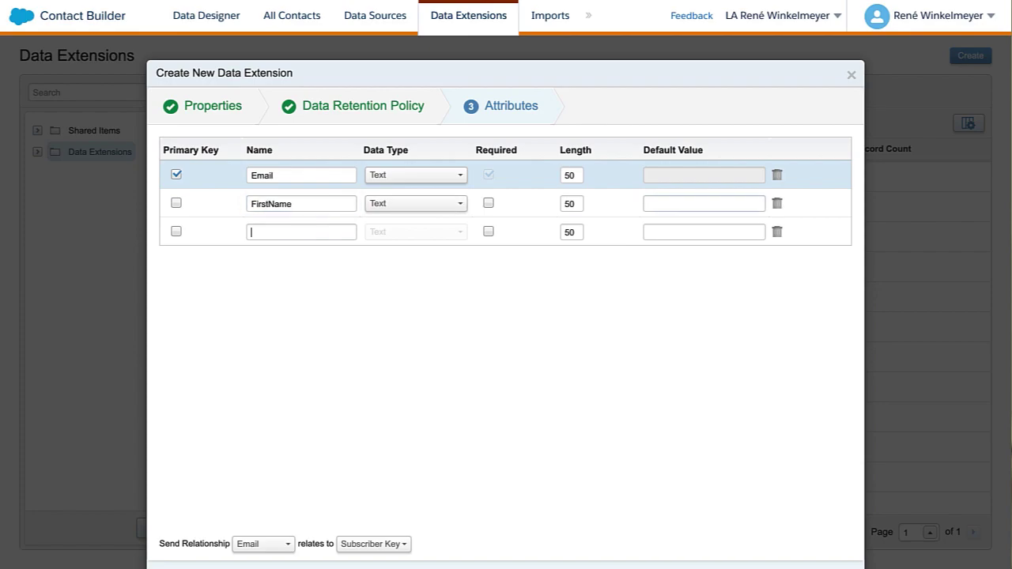
text(LastName)
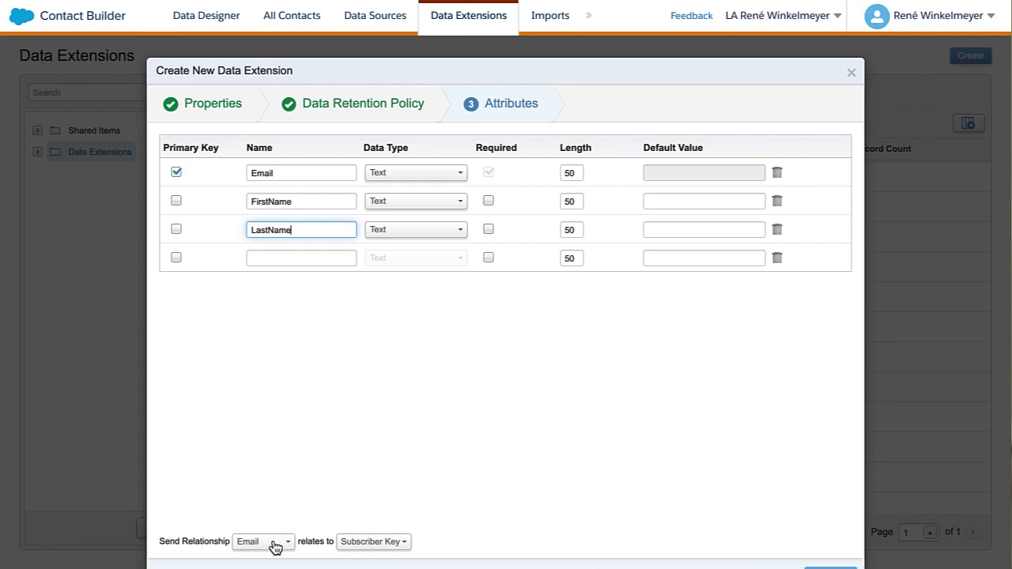
scroll(274, 546, down, 1)
click(827, 532)
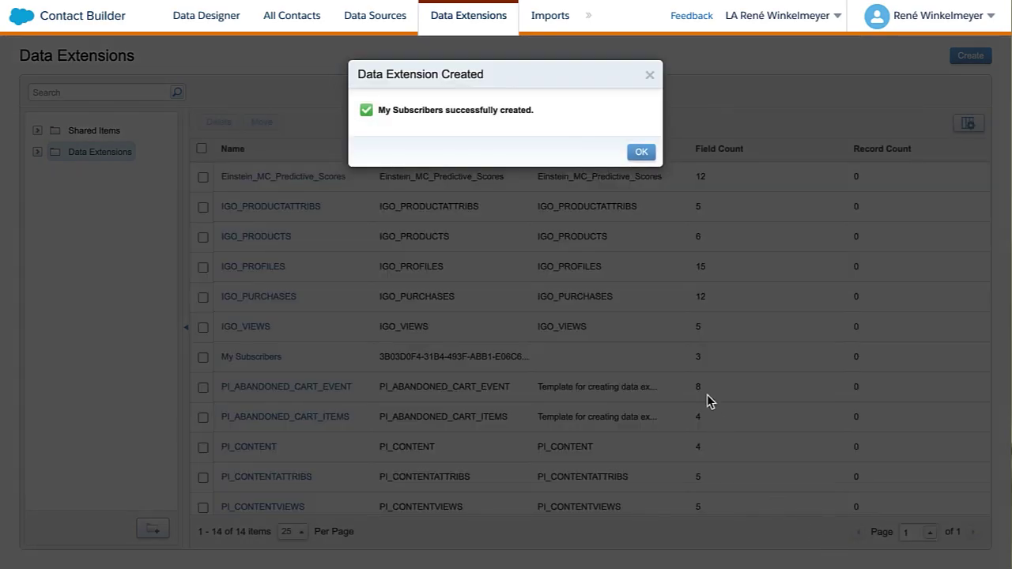
Open the My Subscribers data extension and start an import into it
click(646, 155)
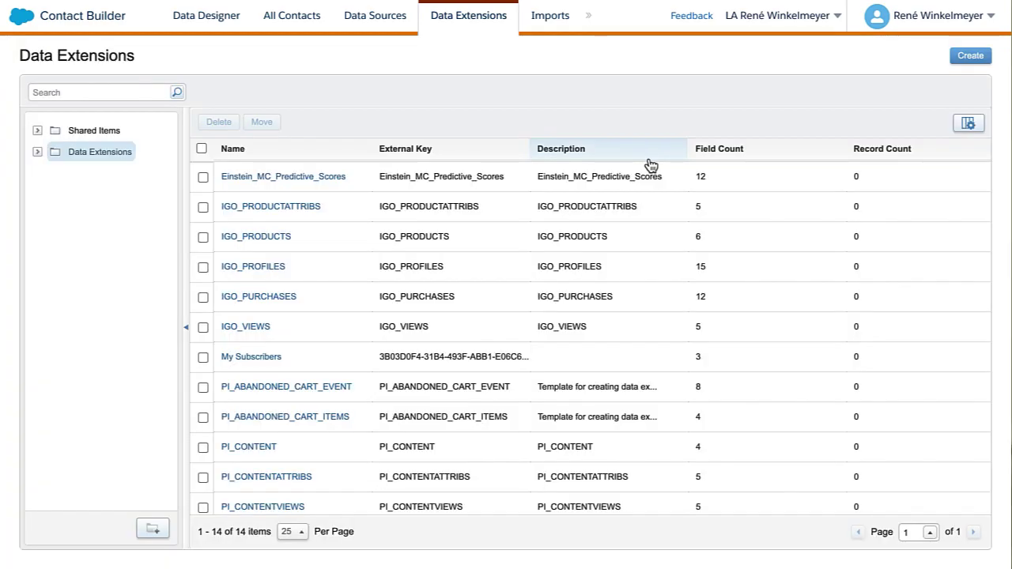
click(277, 359)
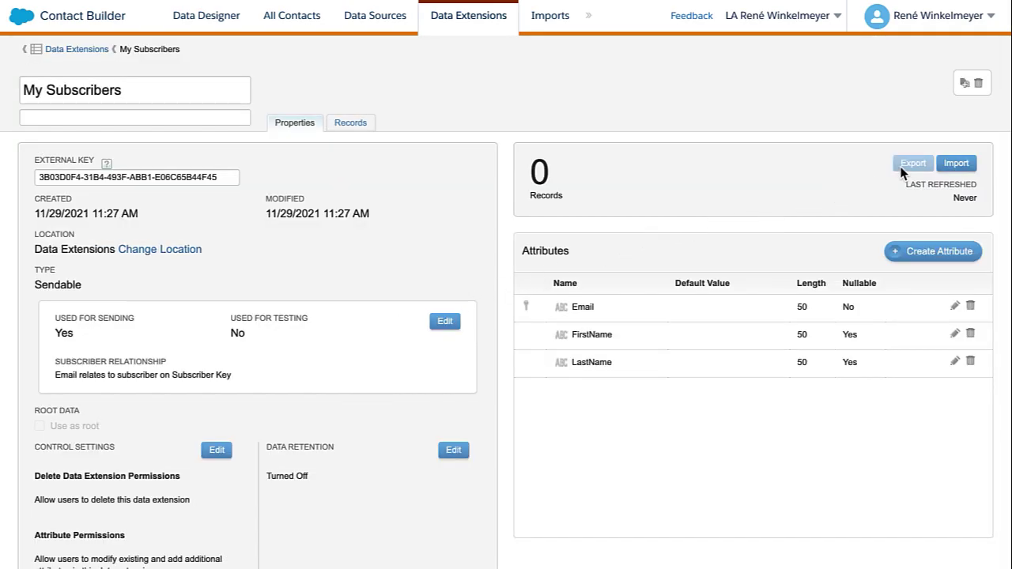
click(953, 166)
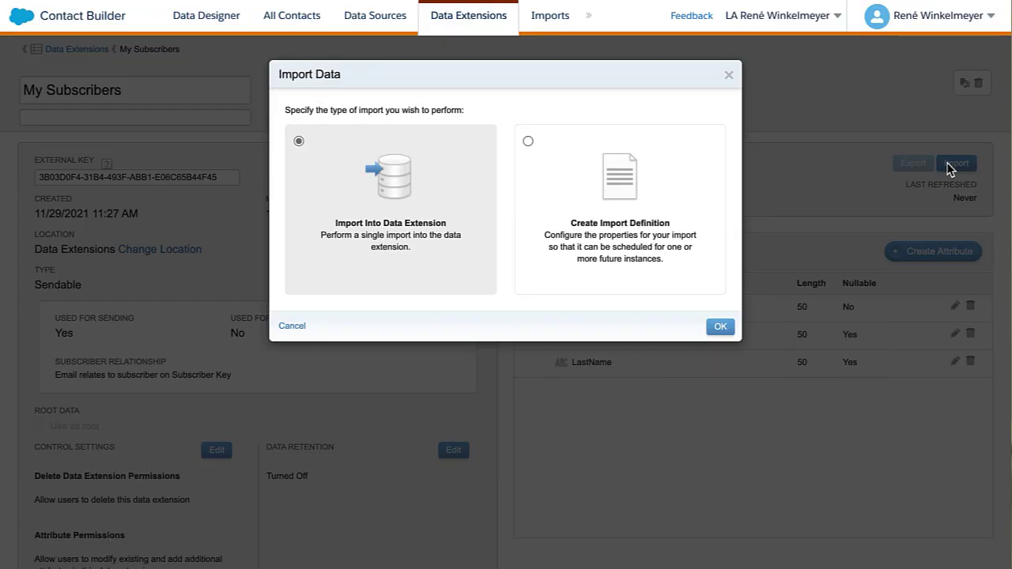
Choose a single import and select mc.csv as the import file
click(724, 327)
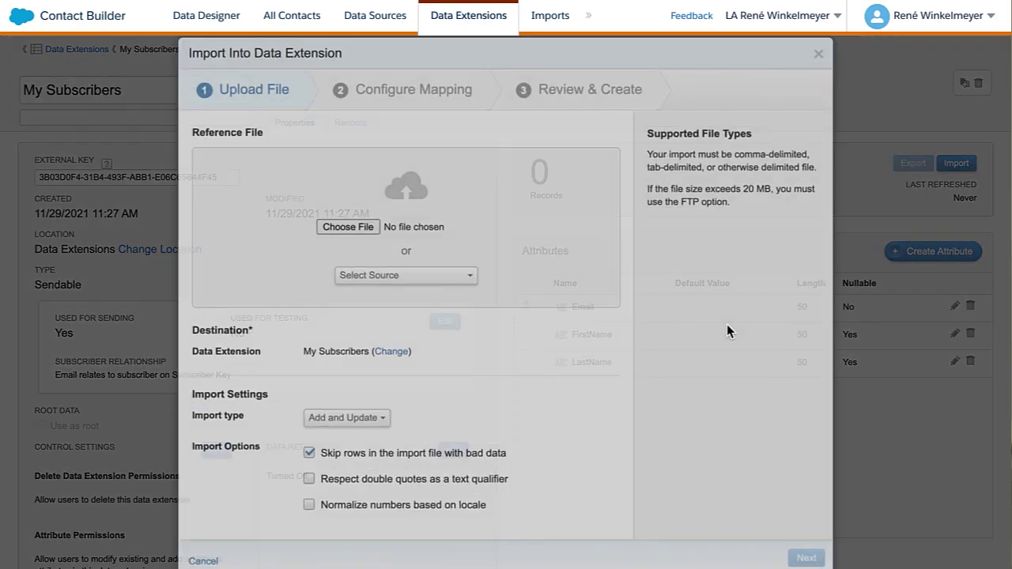
click(455, 282)
click(452, 283)
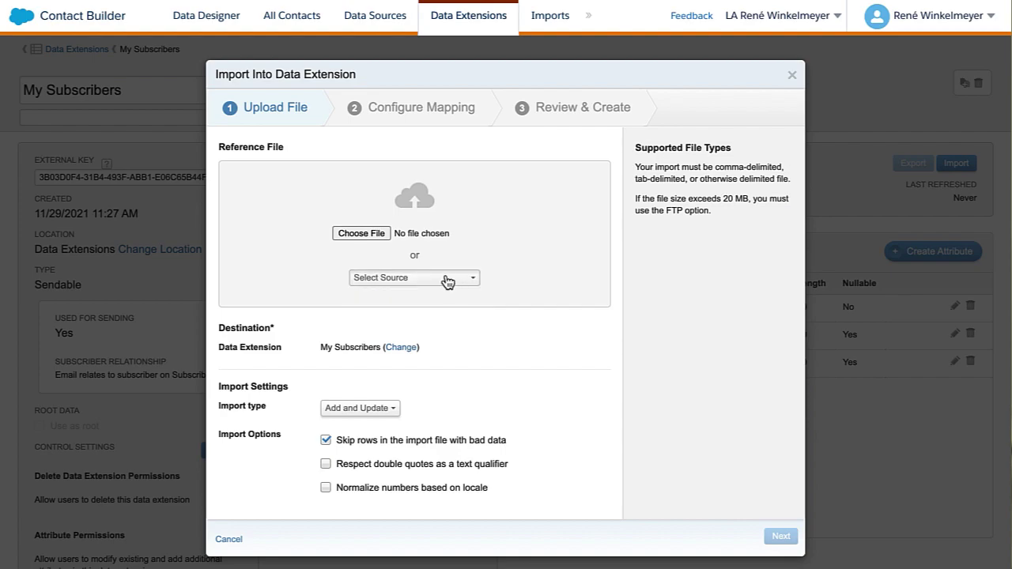
click(382, 234)
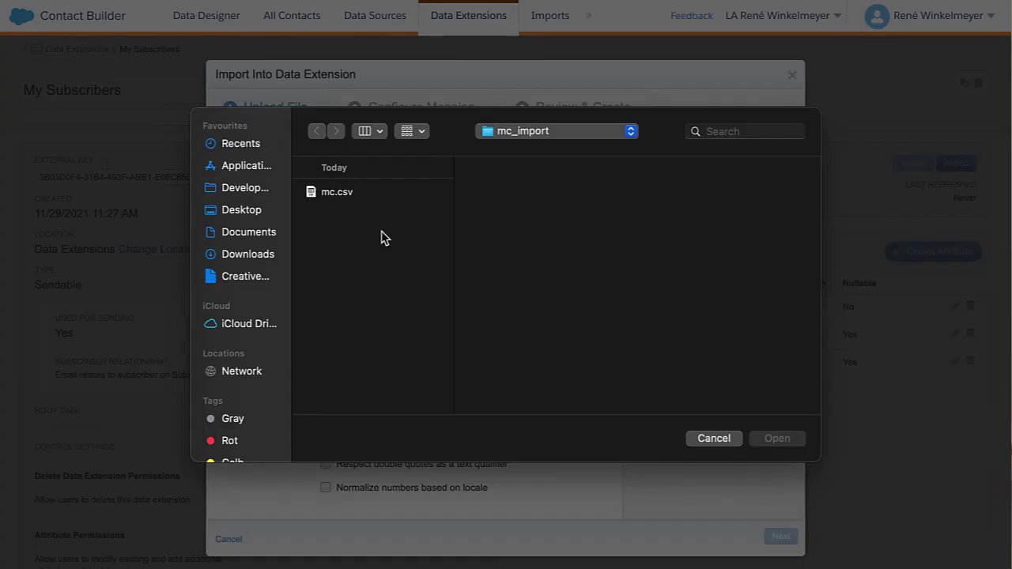
click(370, 195)
double_click(368, 193)
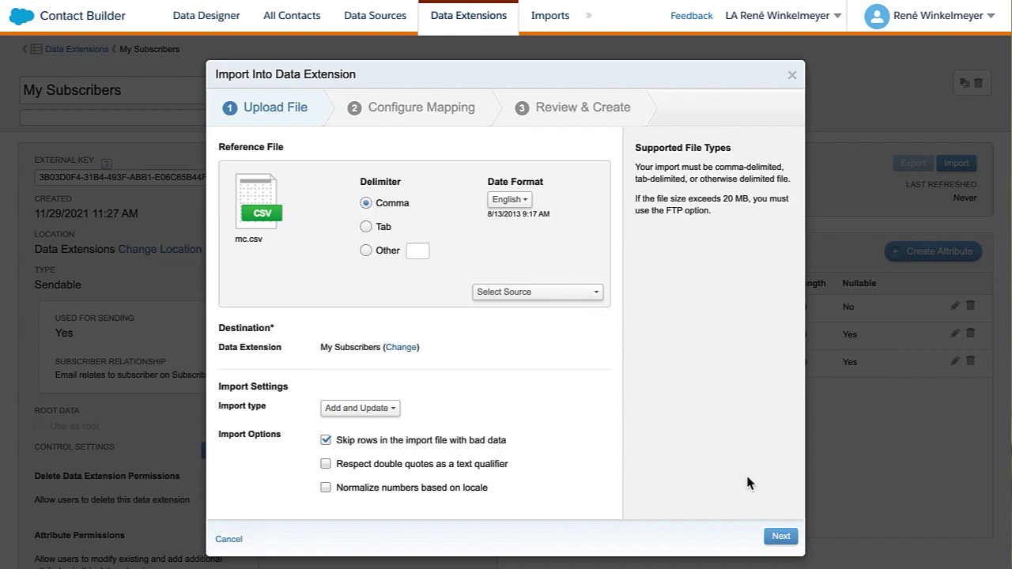
Map columns by header row, run the import, and view the Records tab
click(778, 535)
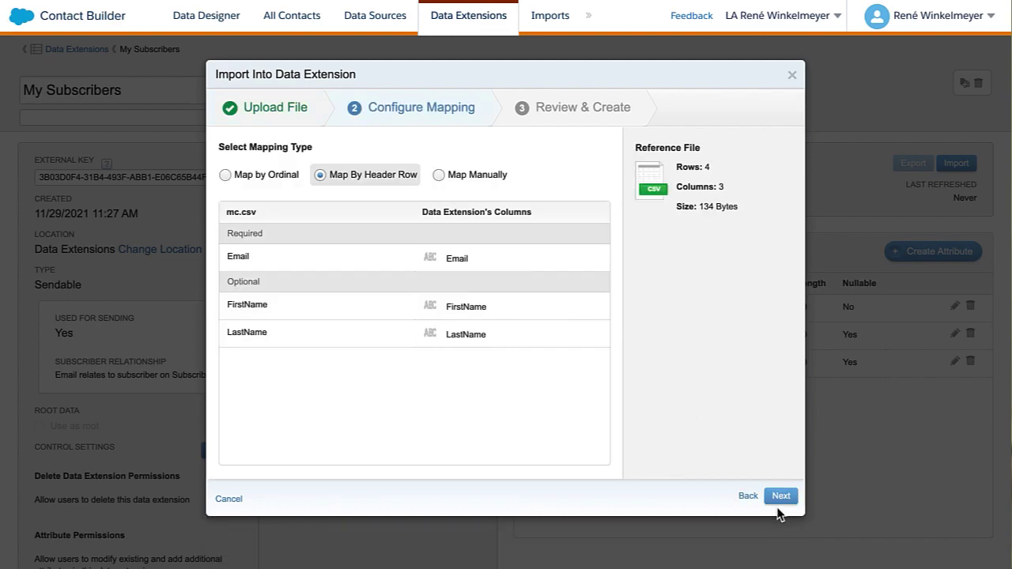
click(779, 497)
click(778, 498)
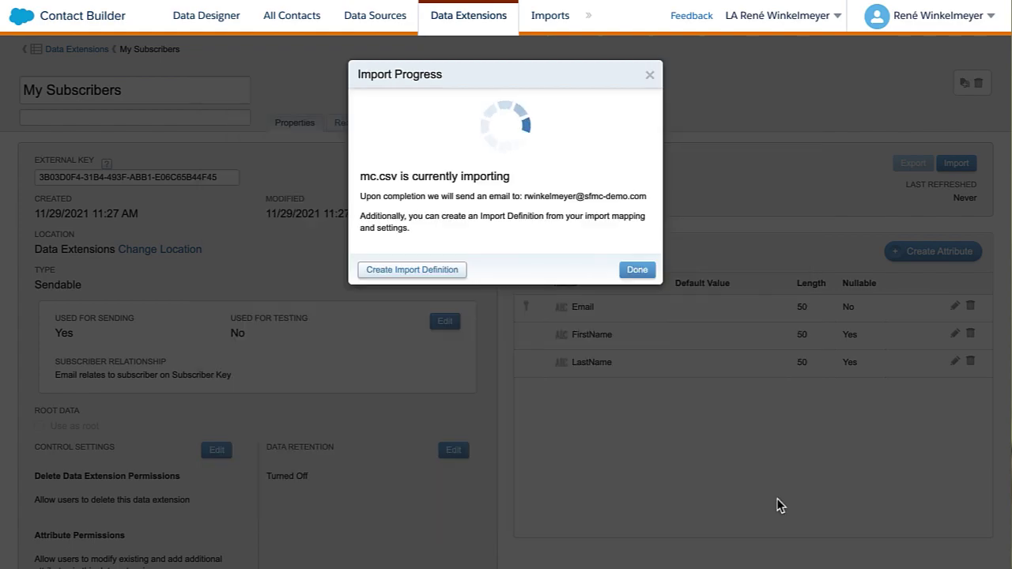
click(637, 270)
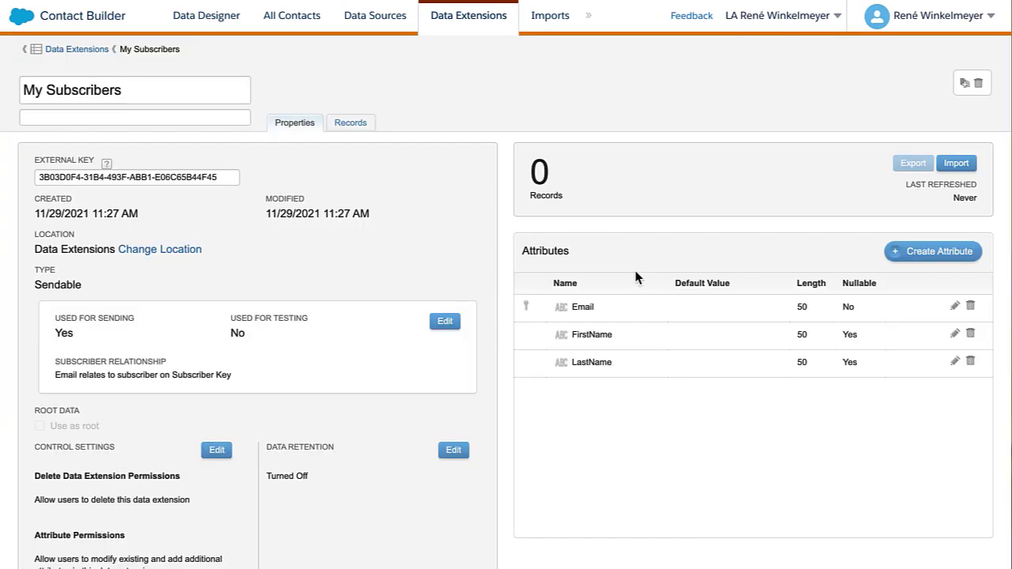
click(361, 130)
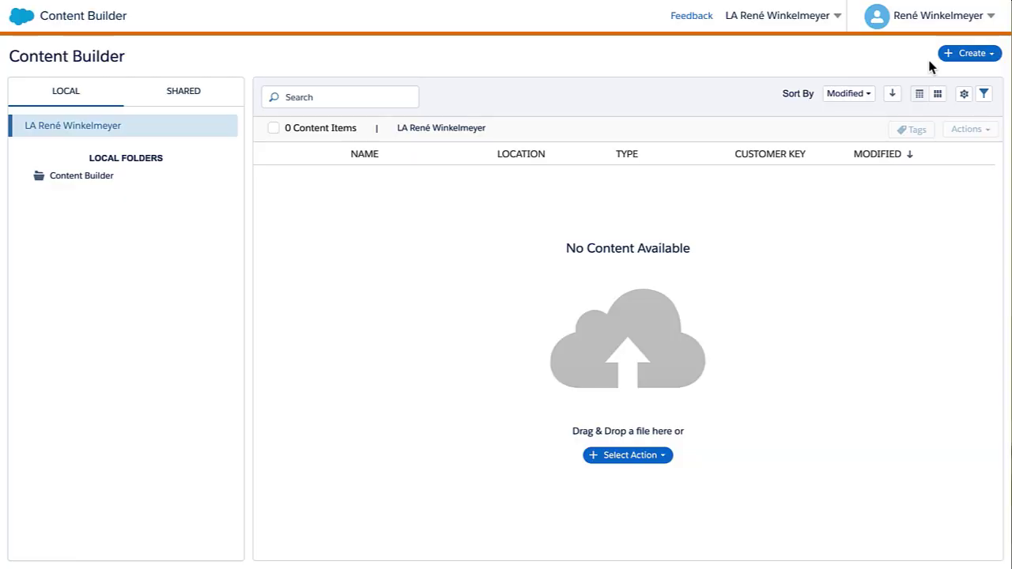
Create a new Email Message in Content Builder using the empty Blank Page template
click(959, 56)
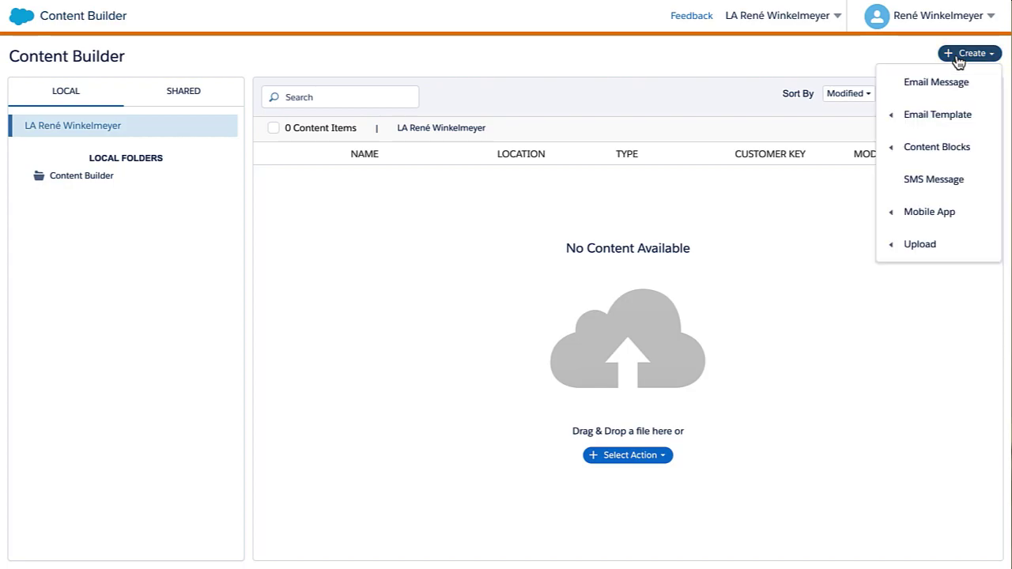
click(958, 83)
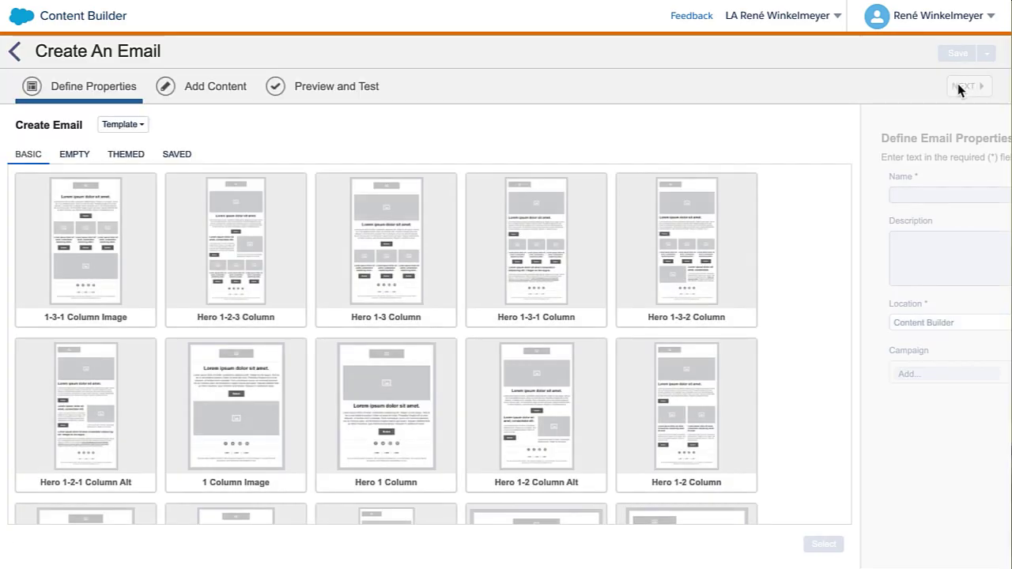
click(75, 154)
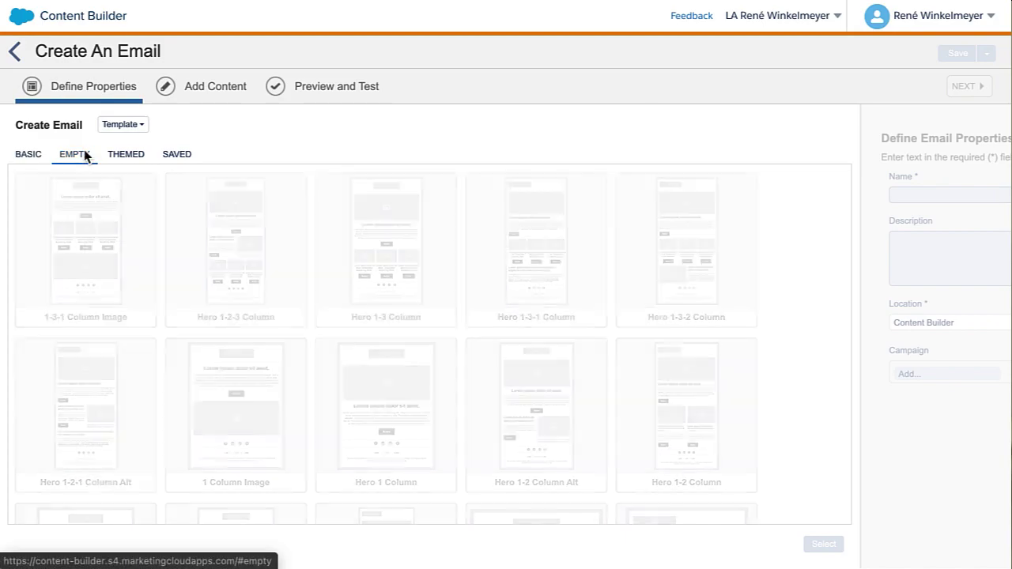
click(120, 367)
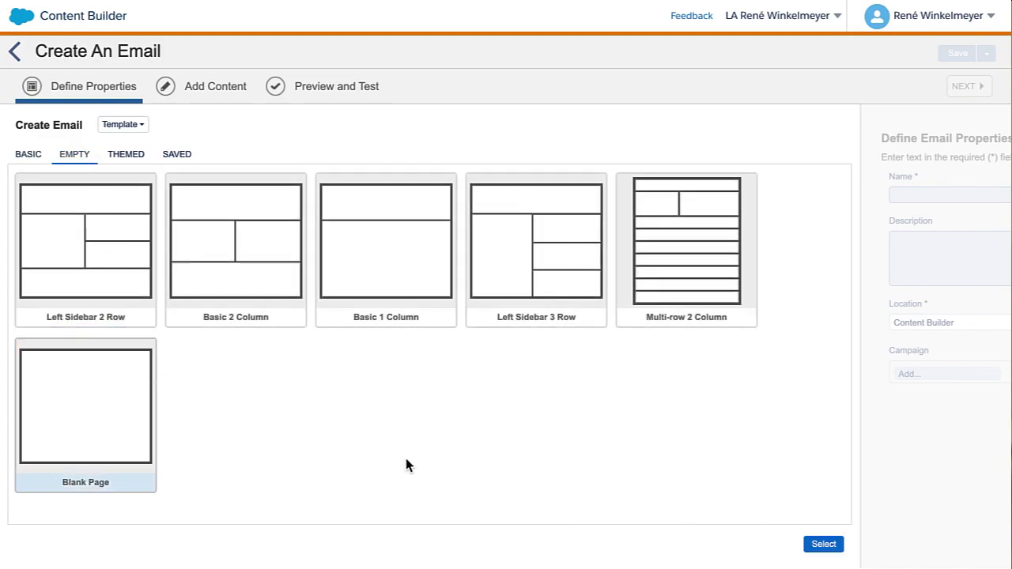
click(832, 545)
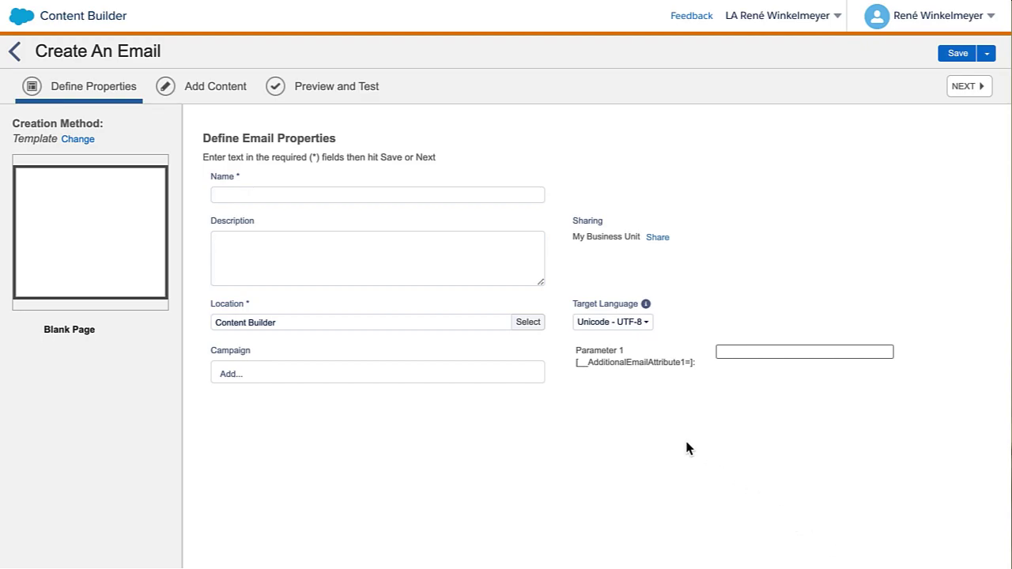
Enter 'My EMail' as the email name and continue to content
click(503, 192)
text(My EMail)
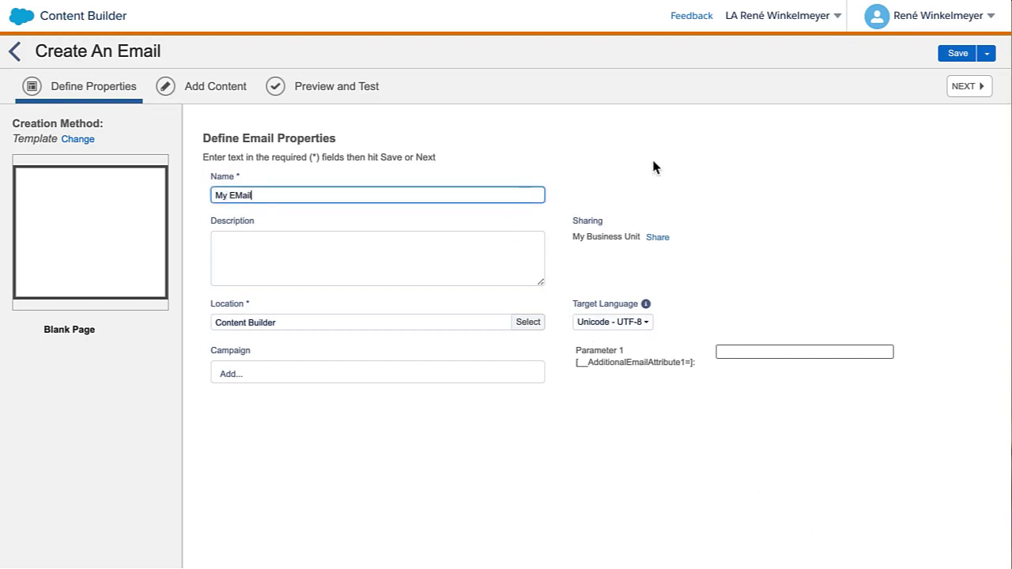
click(957, 91)
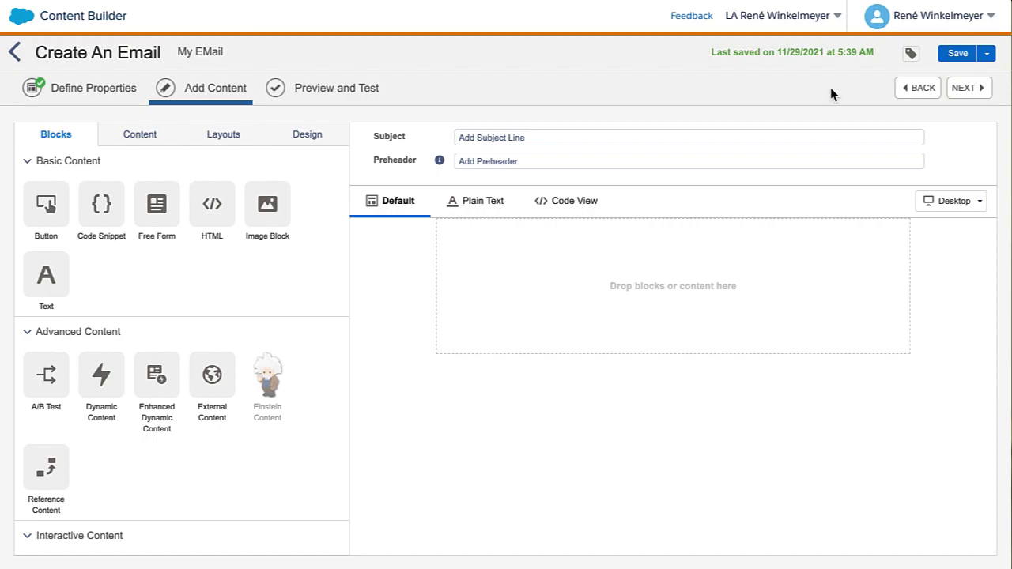
Add a Text block to the email body with pasted text personalized by %%email%%
drag(49, 269, 576, 267)
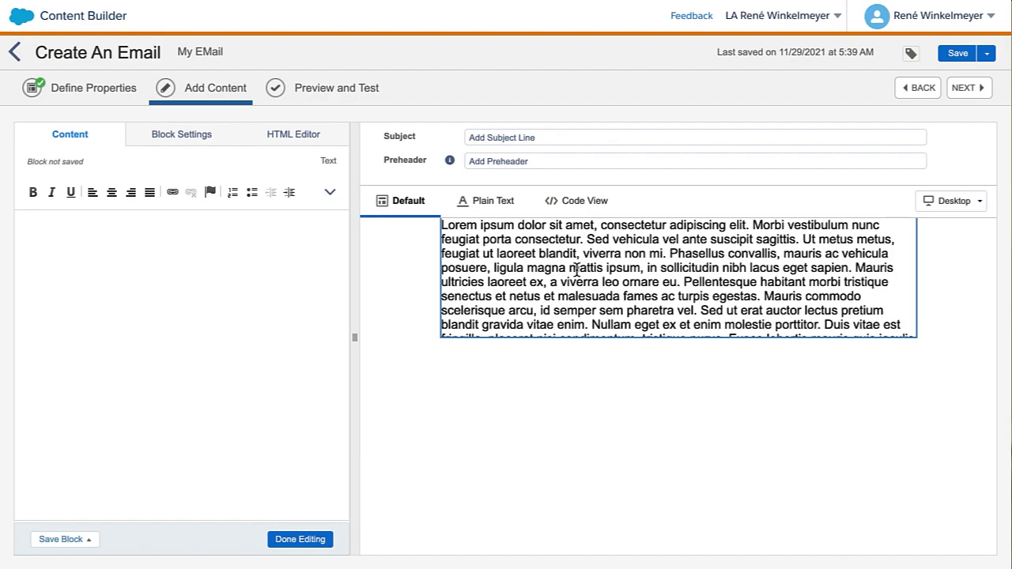
click(293, 266)
text(Simple email text with the personalization string %%email%%.)
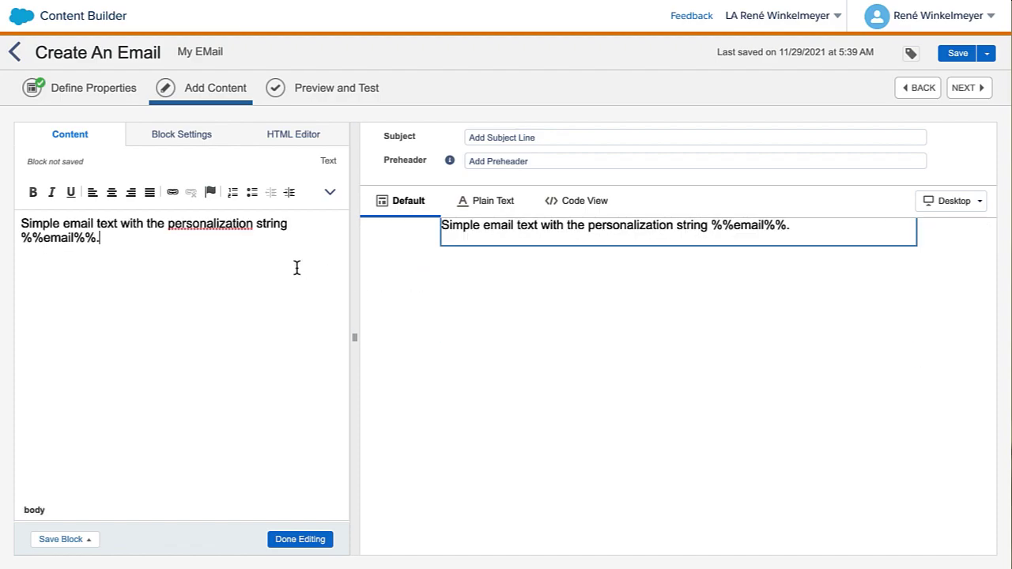
Set the subject line to 'Cool email for %%email%%' and proceed to preview
click(479, 138)
text(Cool email for %%email%%)
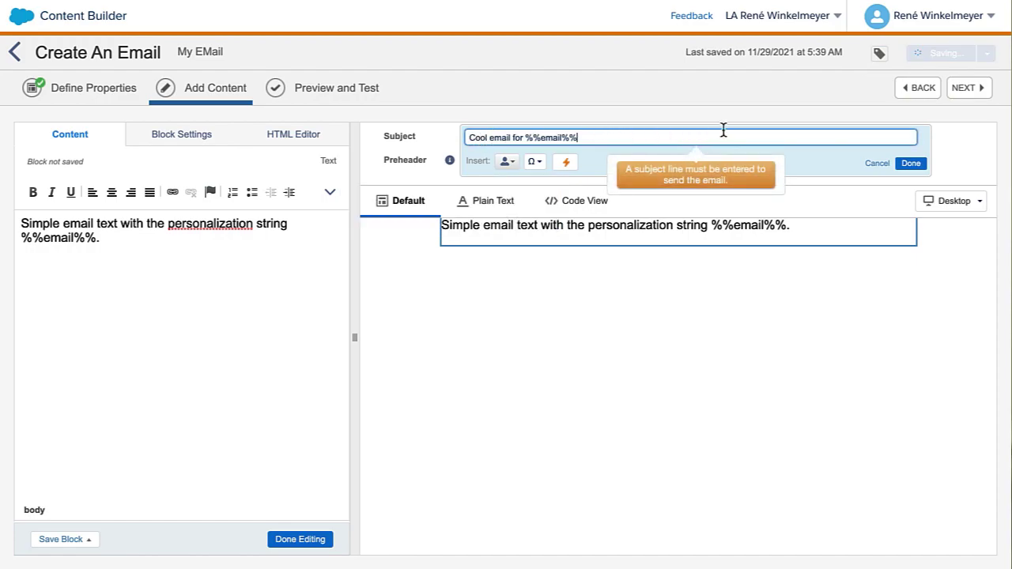
click(963, 87)
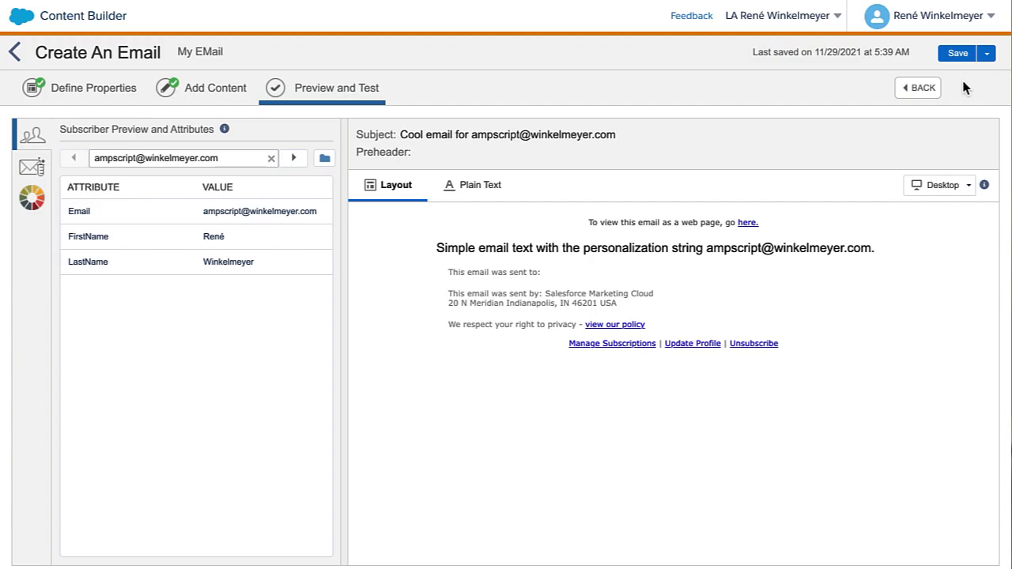
Preview the email for the next imported subscriber
click(307, 165)
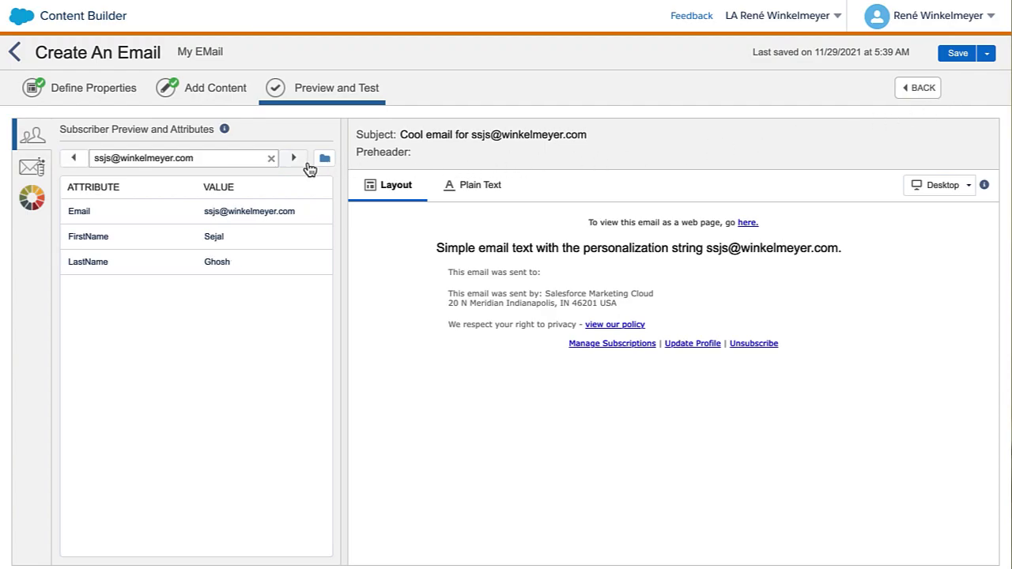